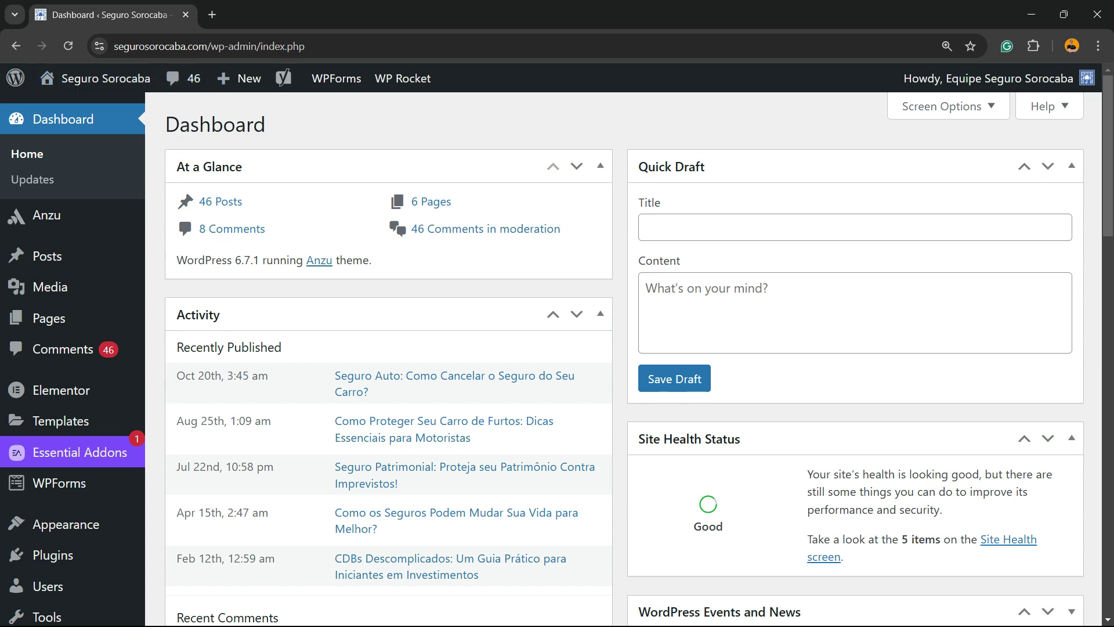
Open the Comments admin page and filter it to the Pending (46) comments.
left_click_drag(123, 46, 301, 46)
left_click(216, 47)
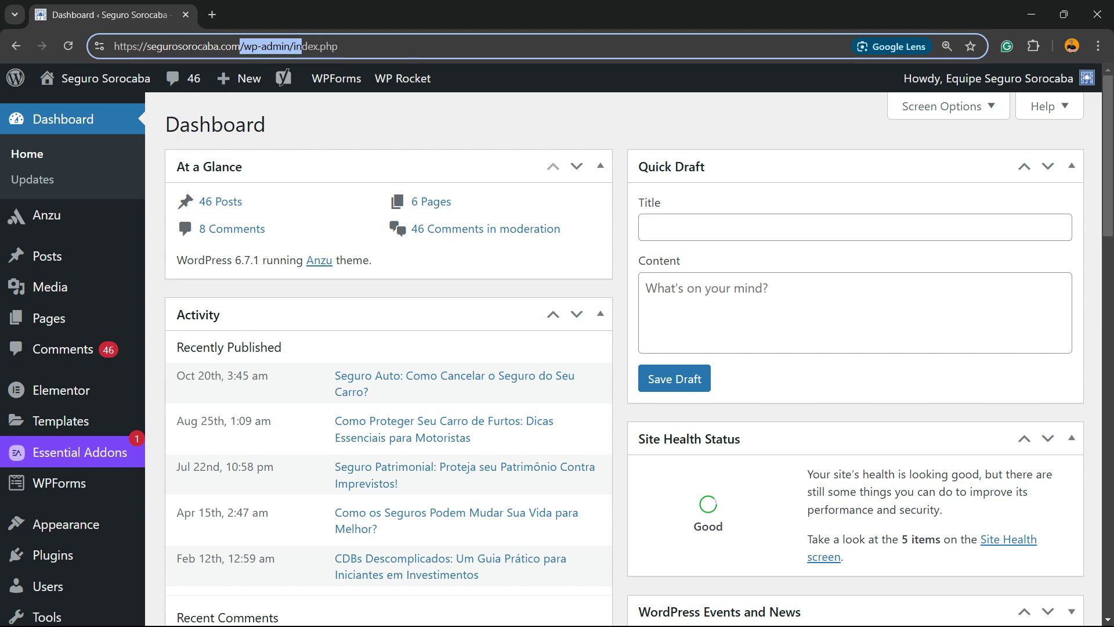
mouse_move(47, 256)
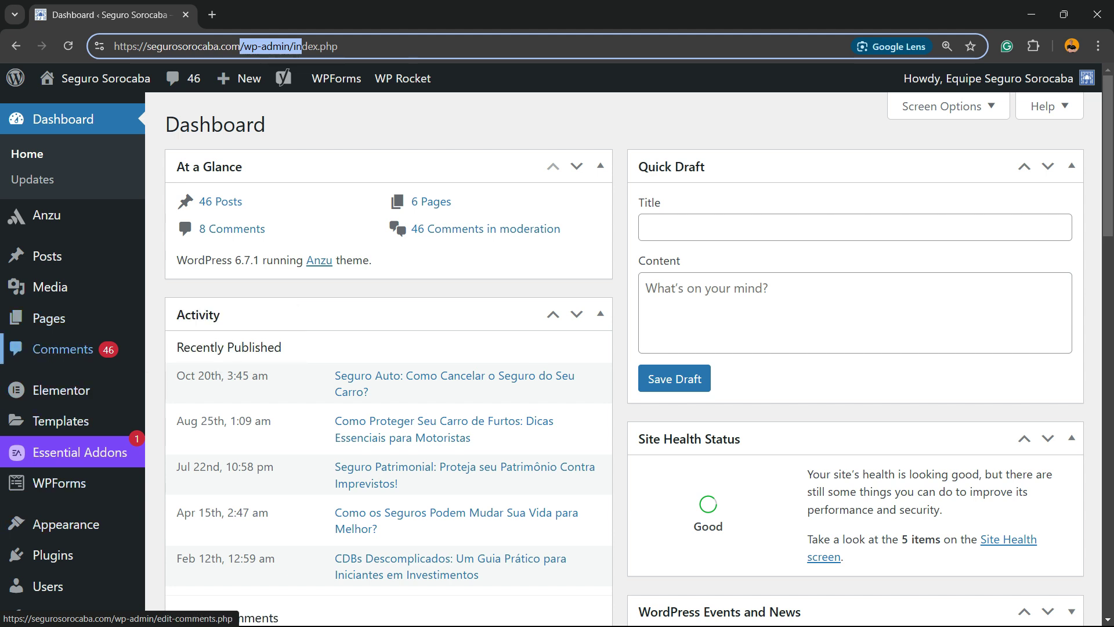
left_click(75, 349)
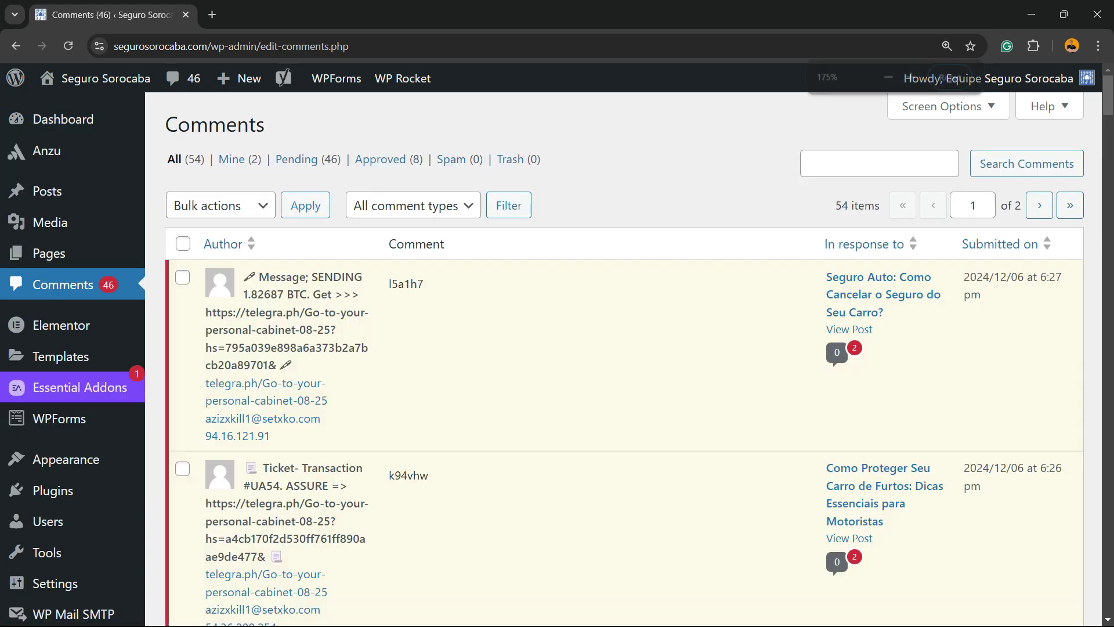
key("ctrl+plus")
key("ctrl+plus")
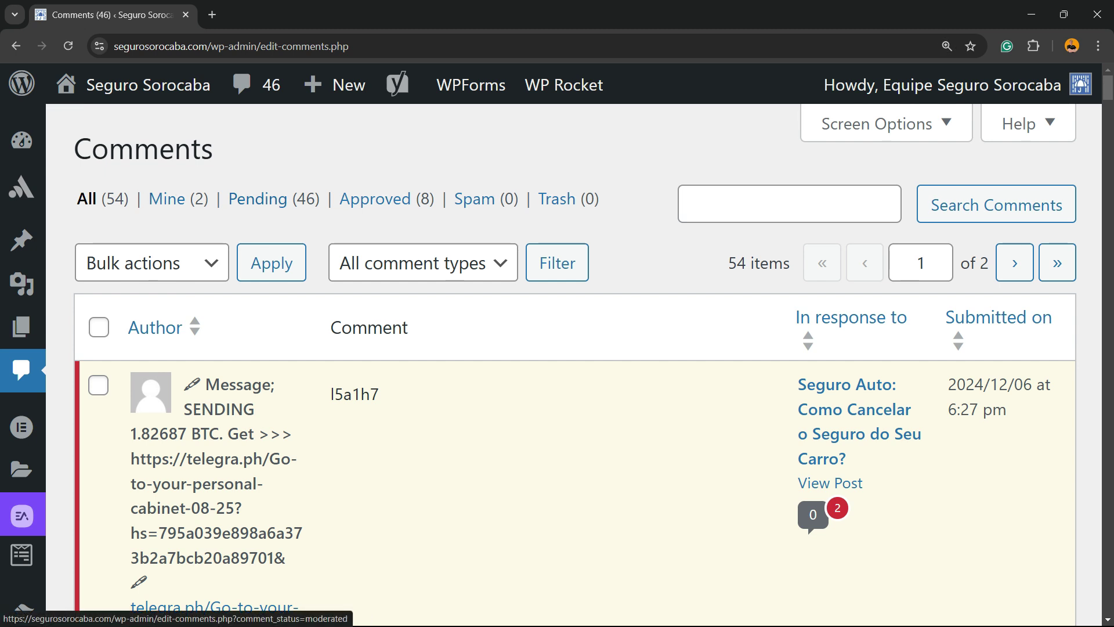
left_click(274, 199)
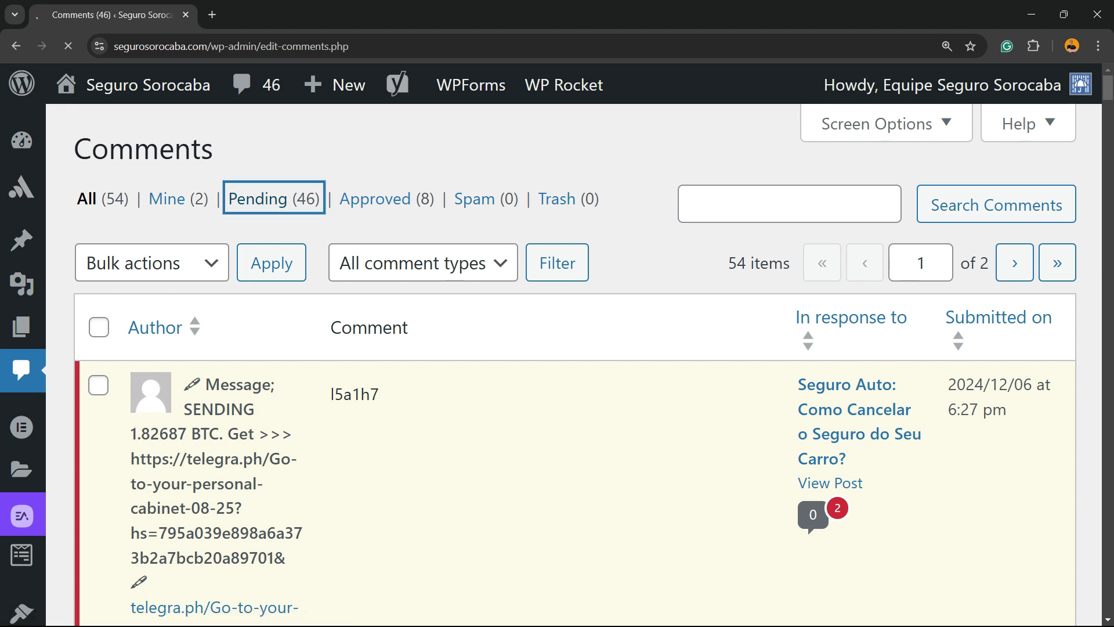
key("ctrl+minus")
key("ctrl+minus")
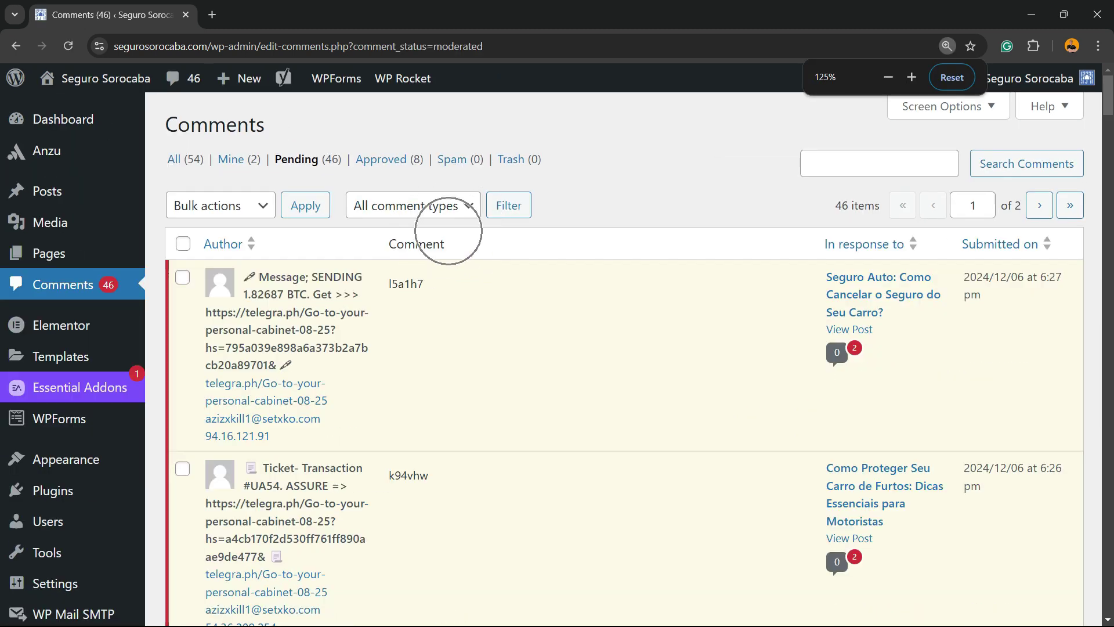
mouse_move(410, 310)
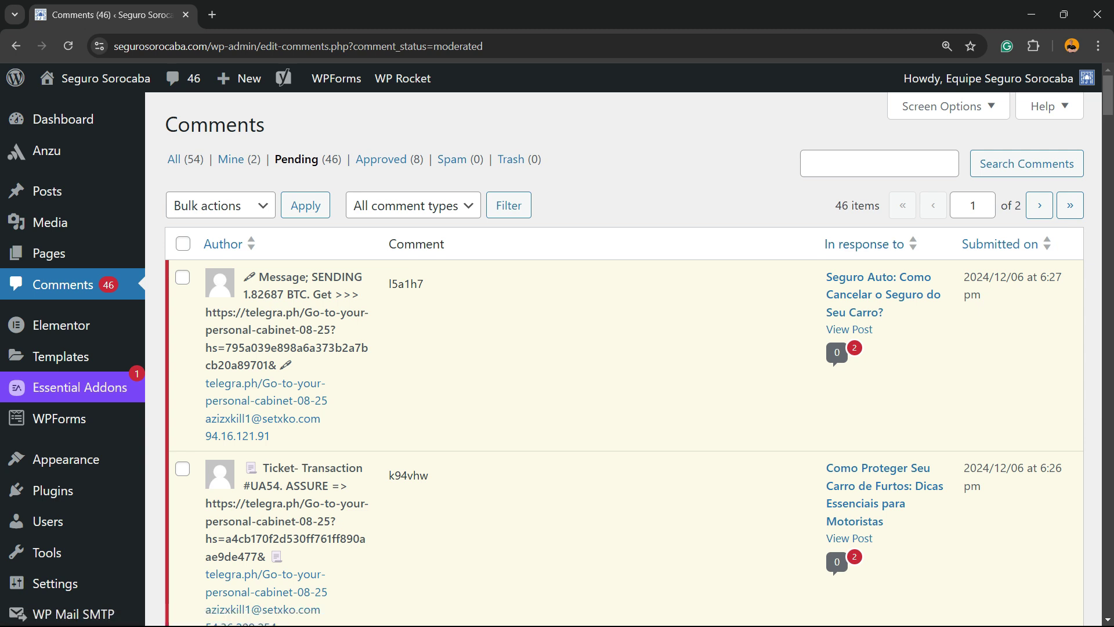
mouse_move(879, 295)
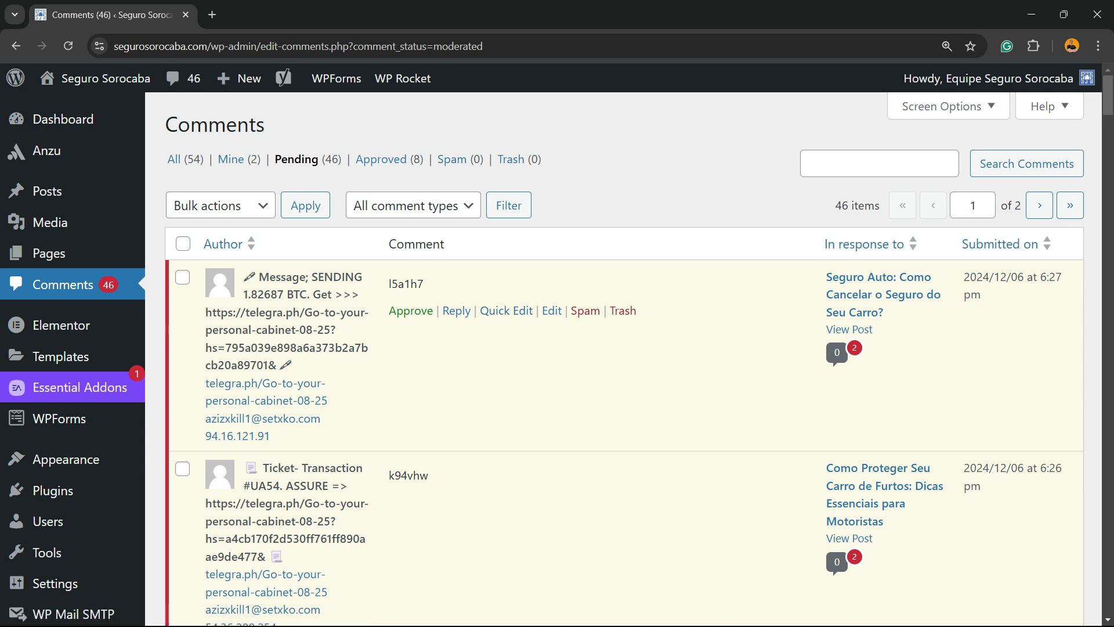
Mark the first two pending telegra.ph crypto-scam comments as spam.
left_click(585, 310)
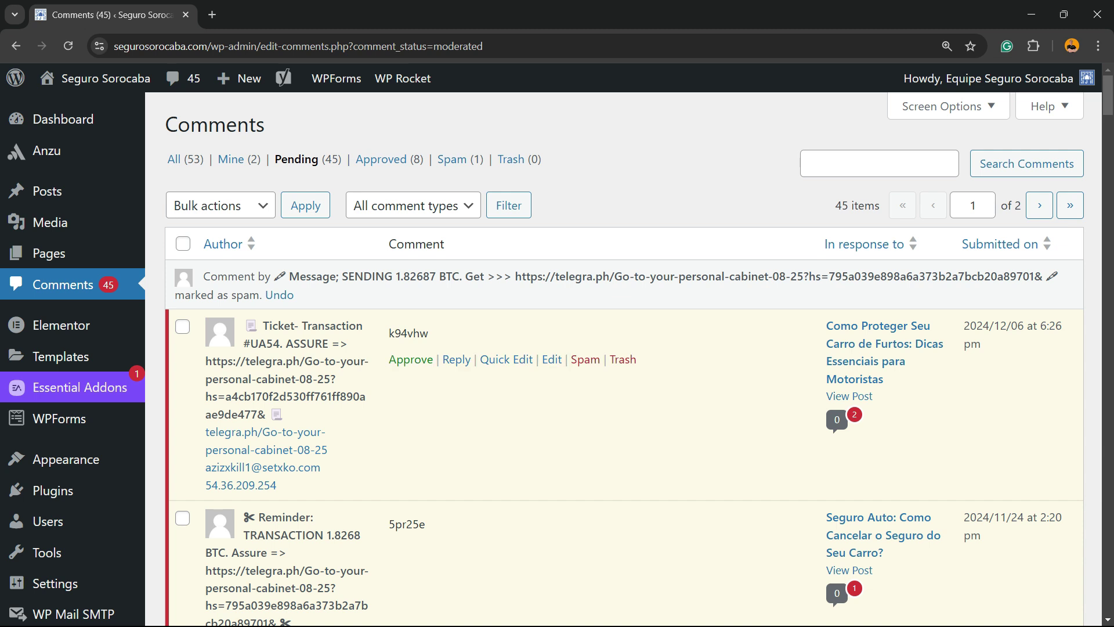
left_click(585, 359)
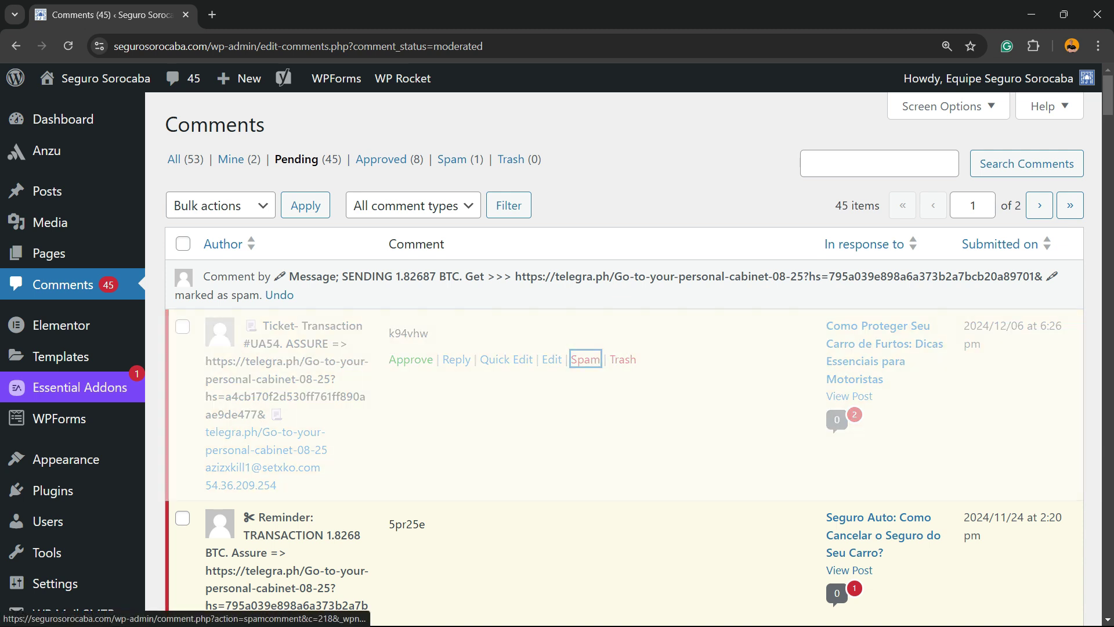
scroll(585, 359, "down", 2)
scroll(585, 360, "down", 20)
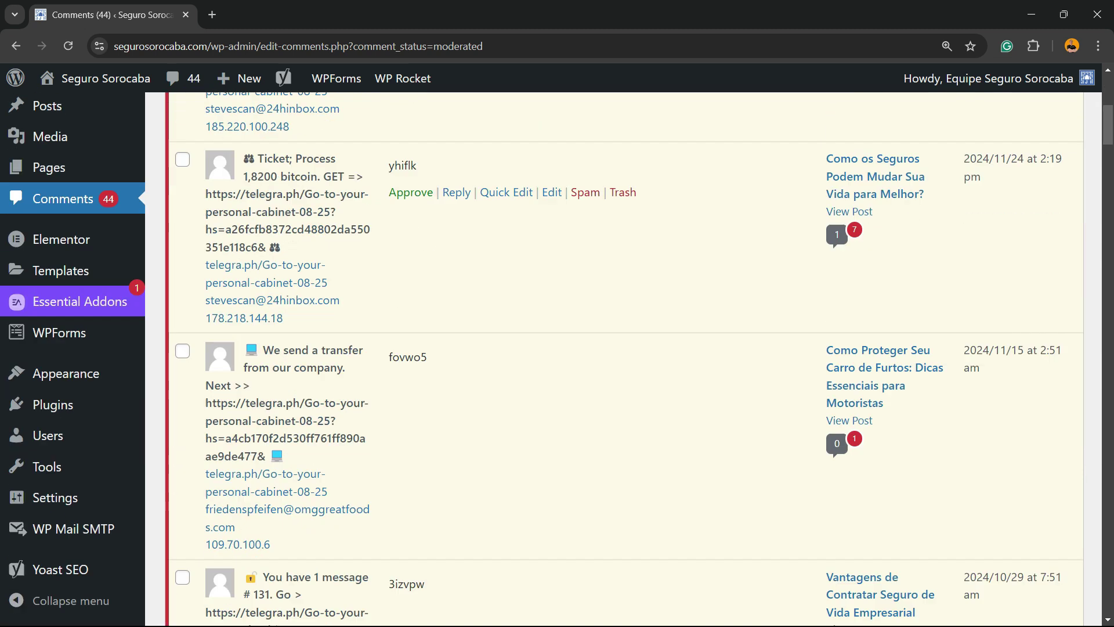
scroll(624, 360, "down", 20)
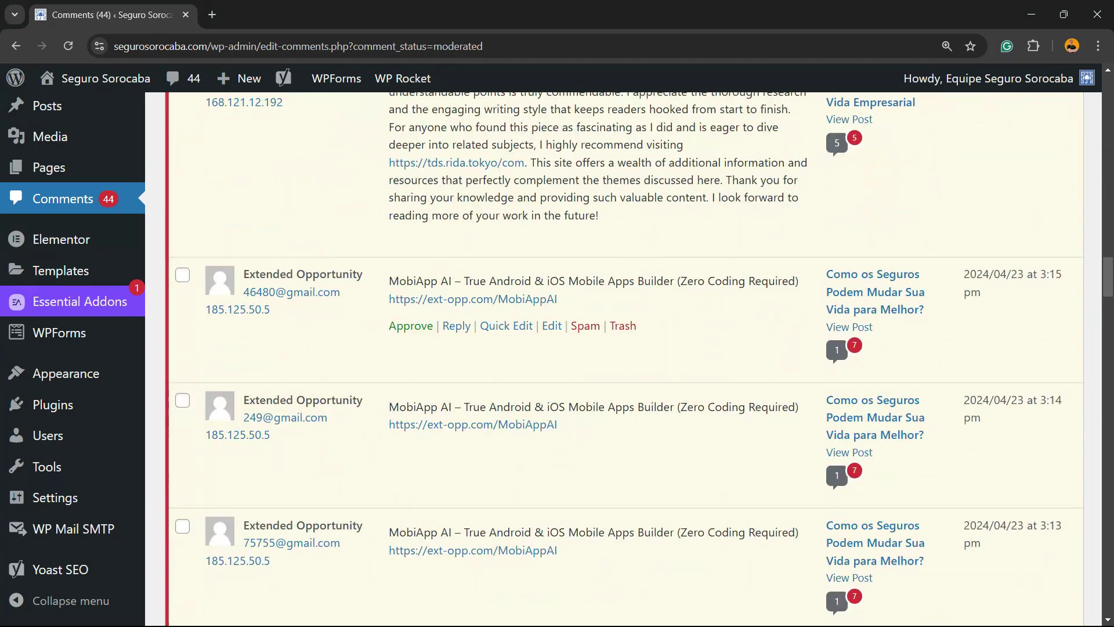
scroll(624, 360, "up", 20)
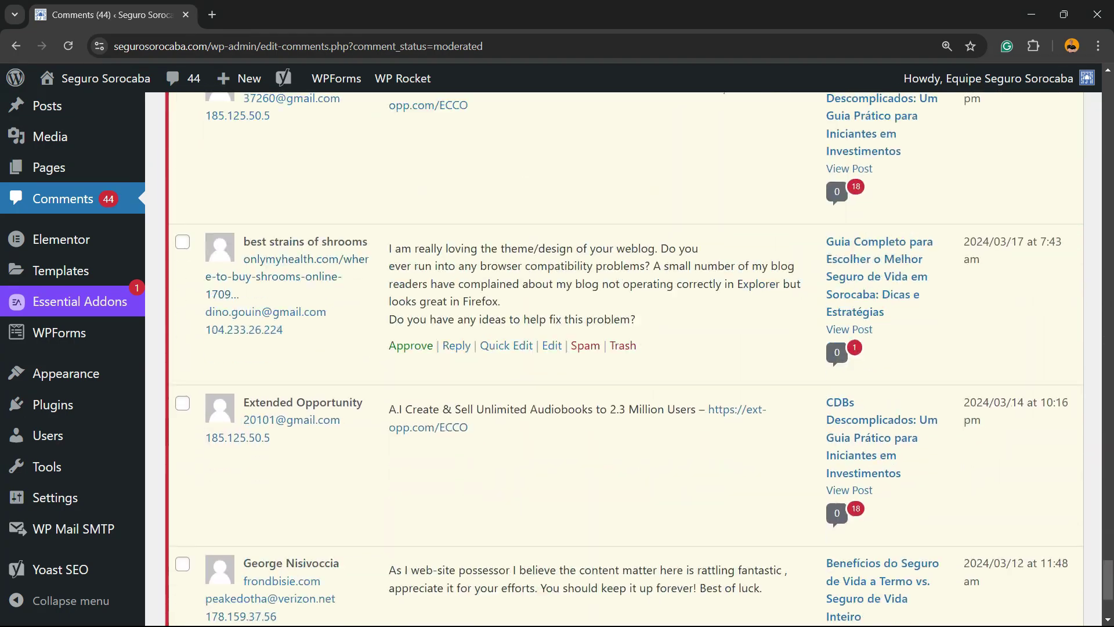
scroll(624, 359, "up", 20)
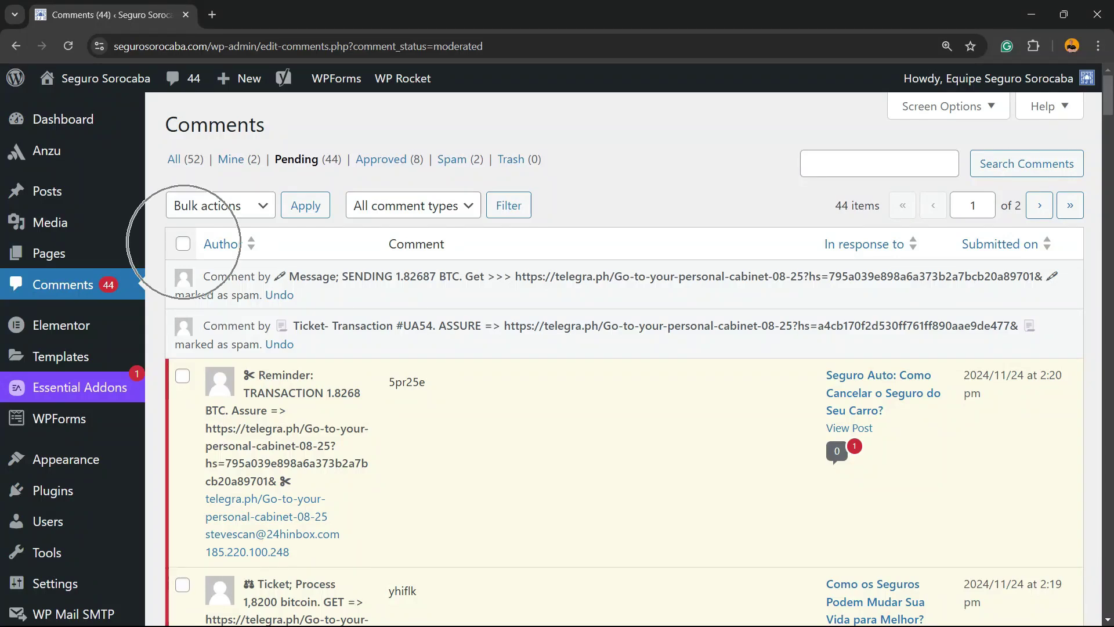
Select all listed pending comments and apply the Mark as spam bulk action.
left_click(183, 244)
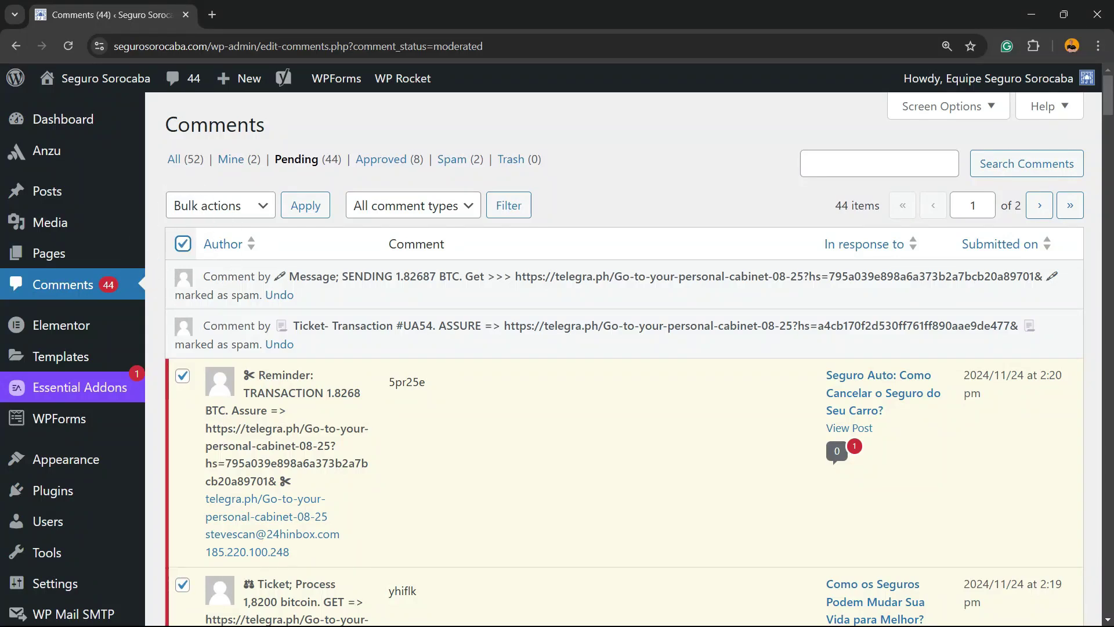
scroll(580, 290, "down", 20)
scroll(580, 349, "down", 15)
scroll(580, 348, "up", 20)
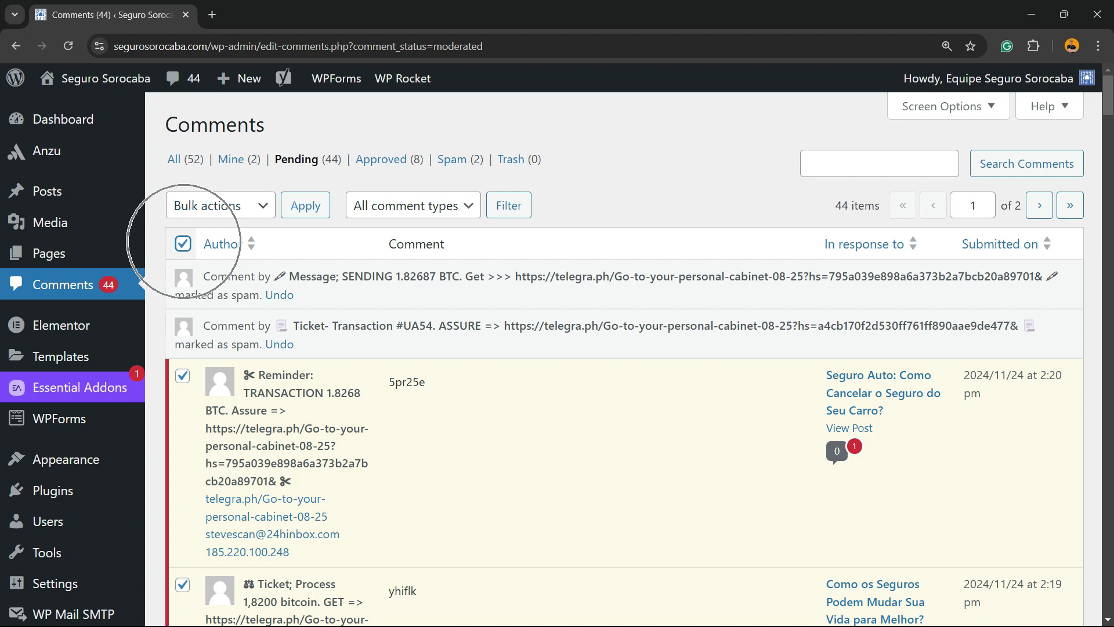
left_click(220, 205)
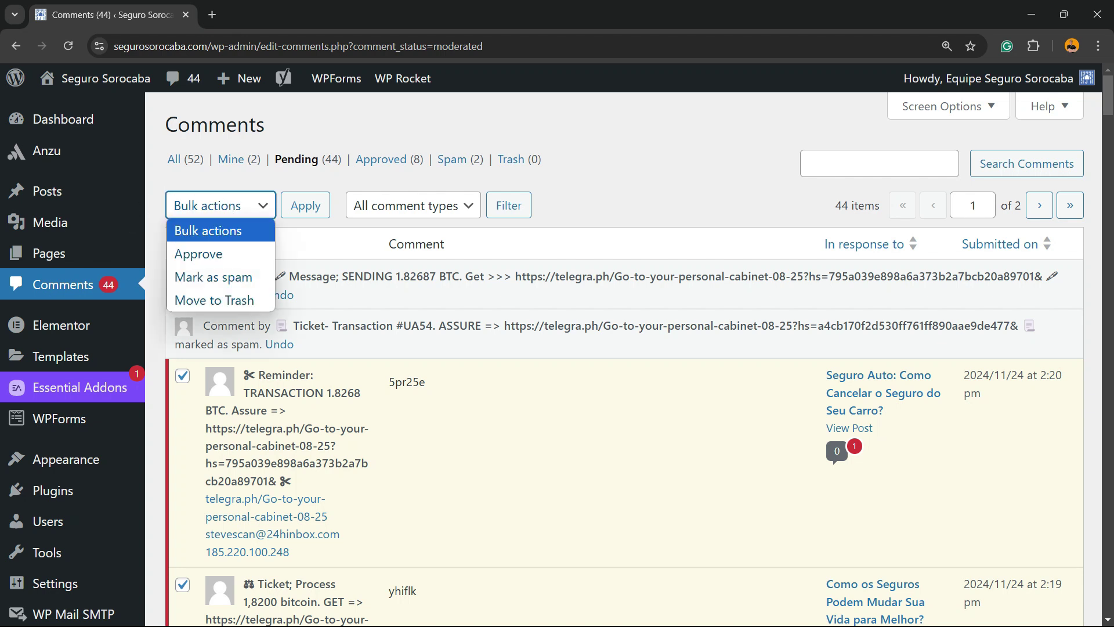
key("Down")
key("Down")
key("Down")
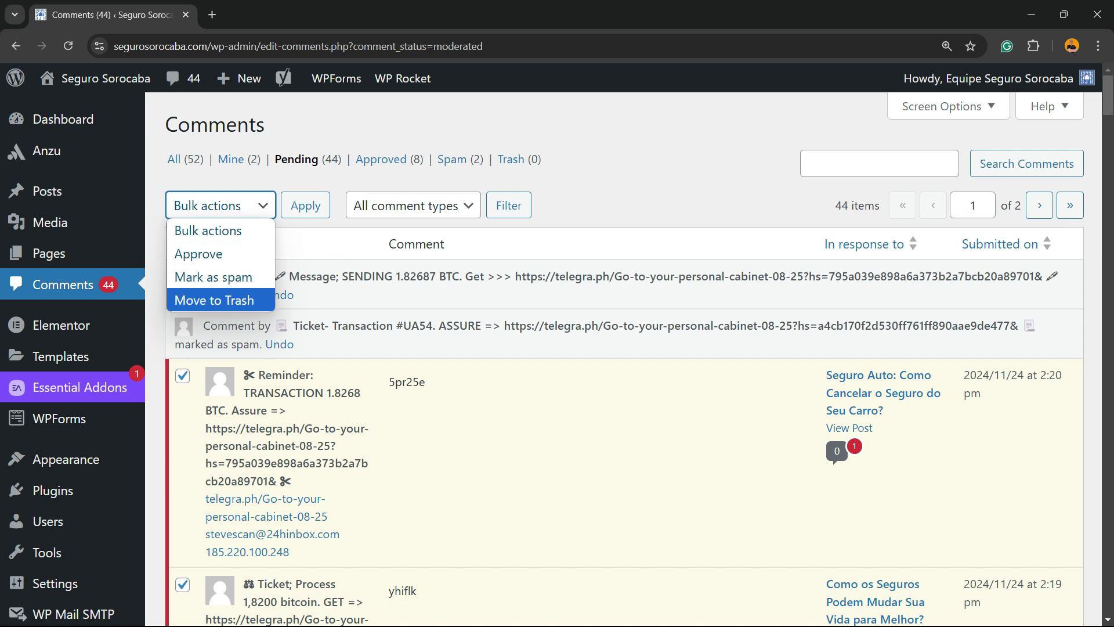
key("Up")
key("Return")
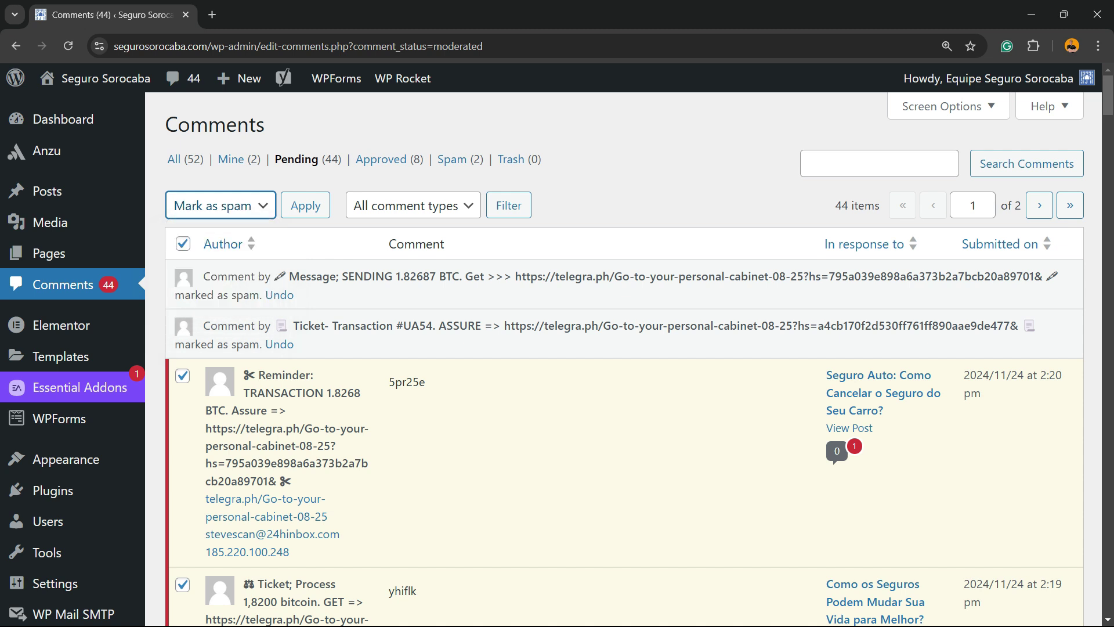
left_click(306, 205)
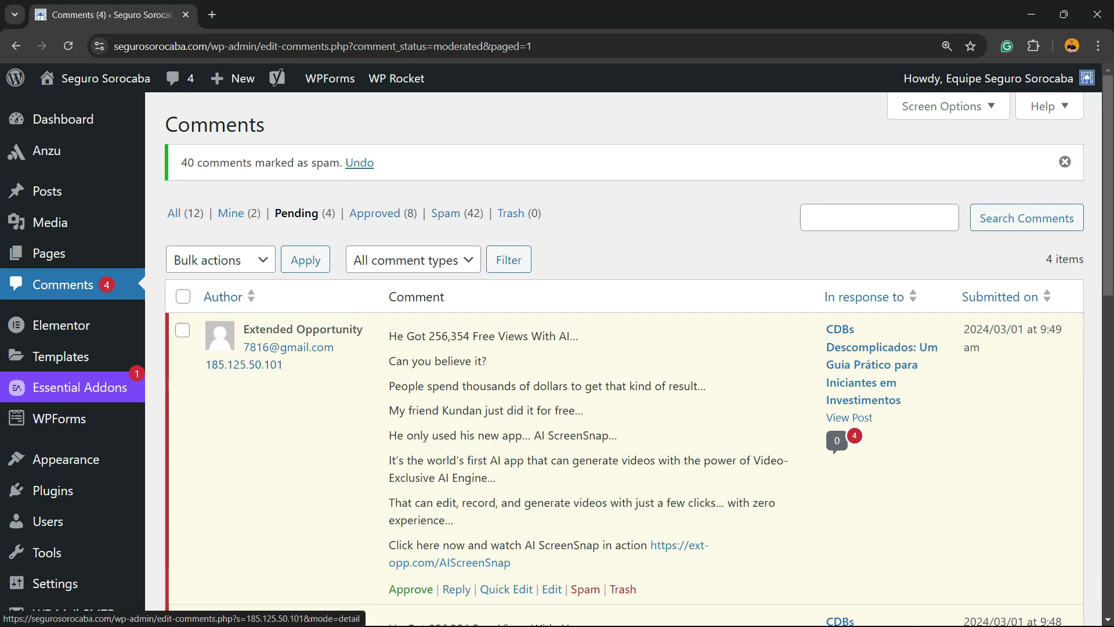
Trash three of the remaining pending comments individually.
scroll(624, 406, "down", 3)
scroll(624, 406, "up", 3)
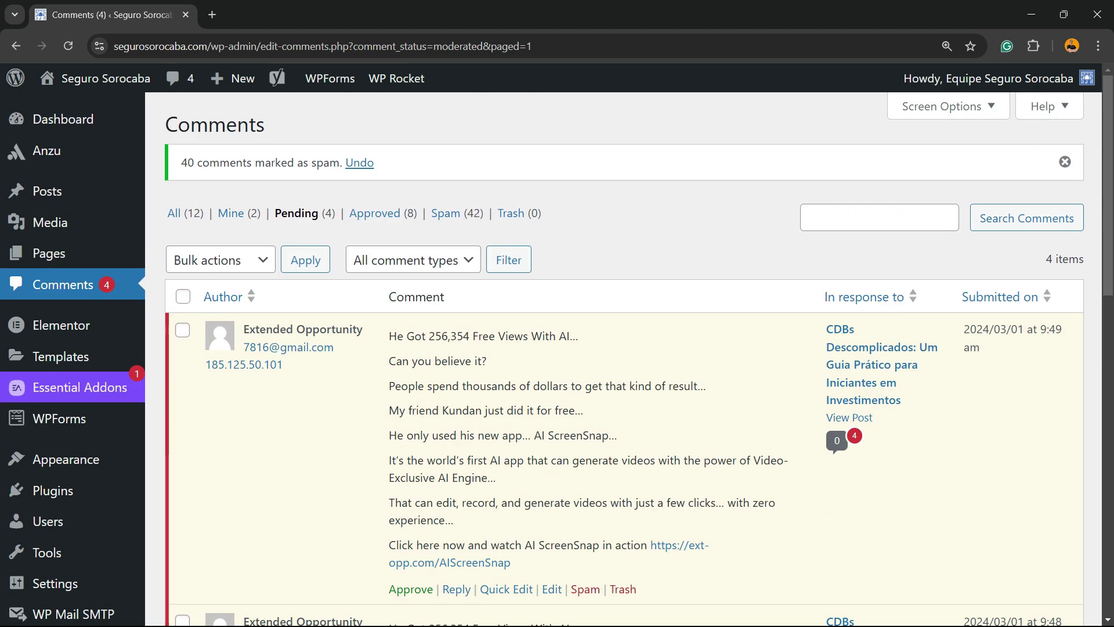
scroll(624, 406, "down", 3)
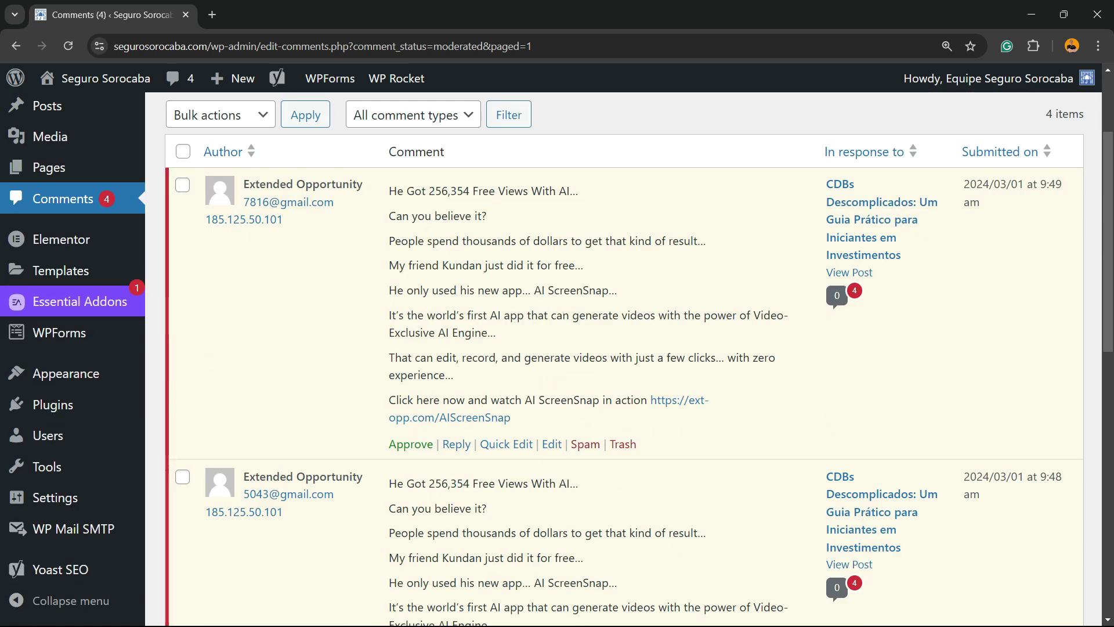
left_click(622, 444)
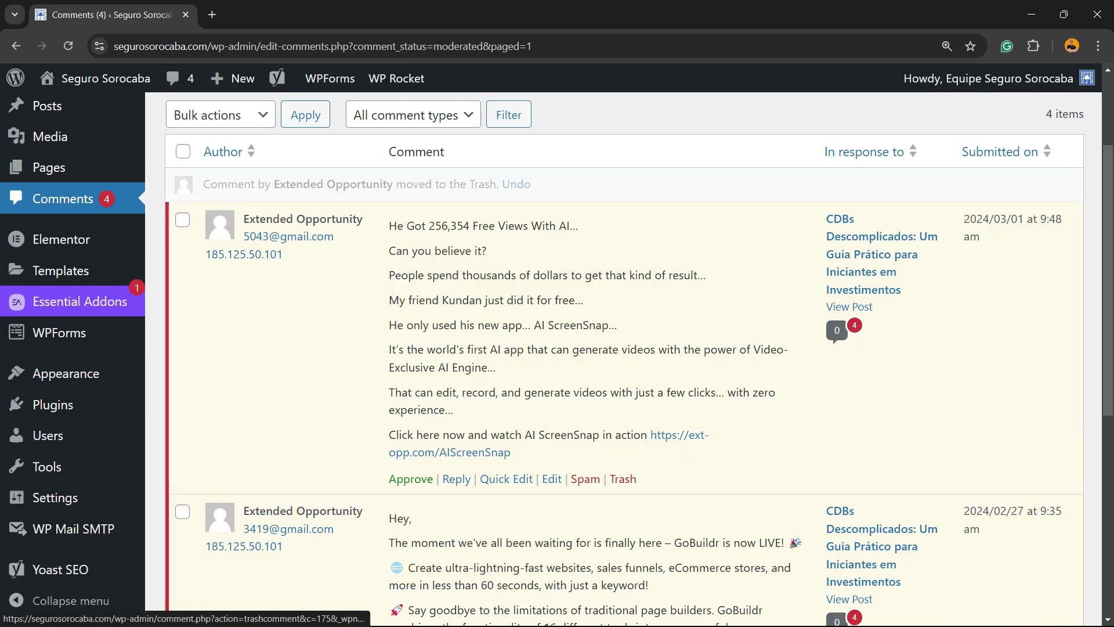
left_click(623, 479)
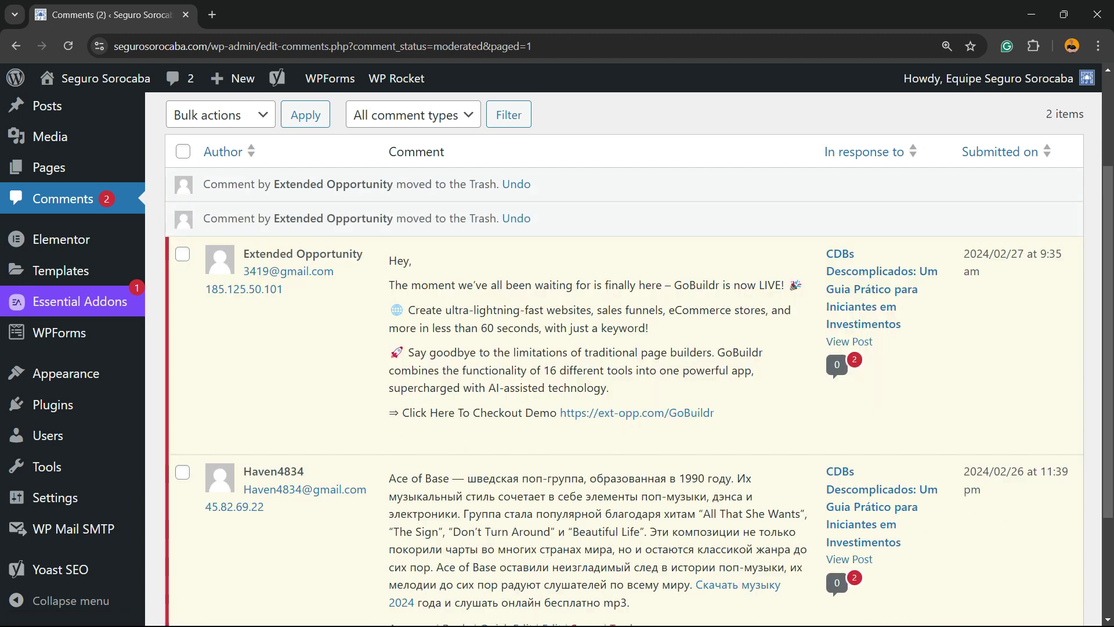
left_click(623, 440)
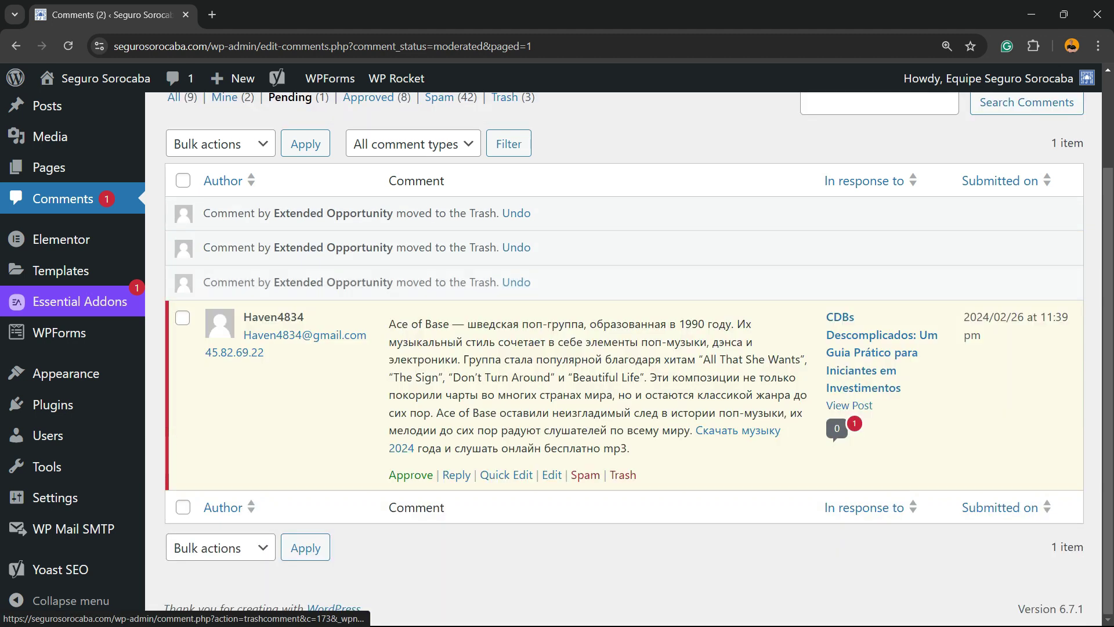
Move the last pending comment to Trash with the Move to Trash bulk action.
scroll(623, 406, "up", 2)
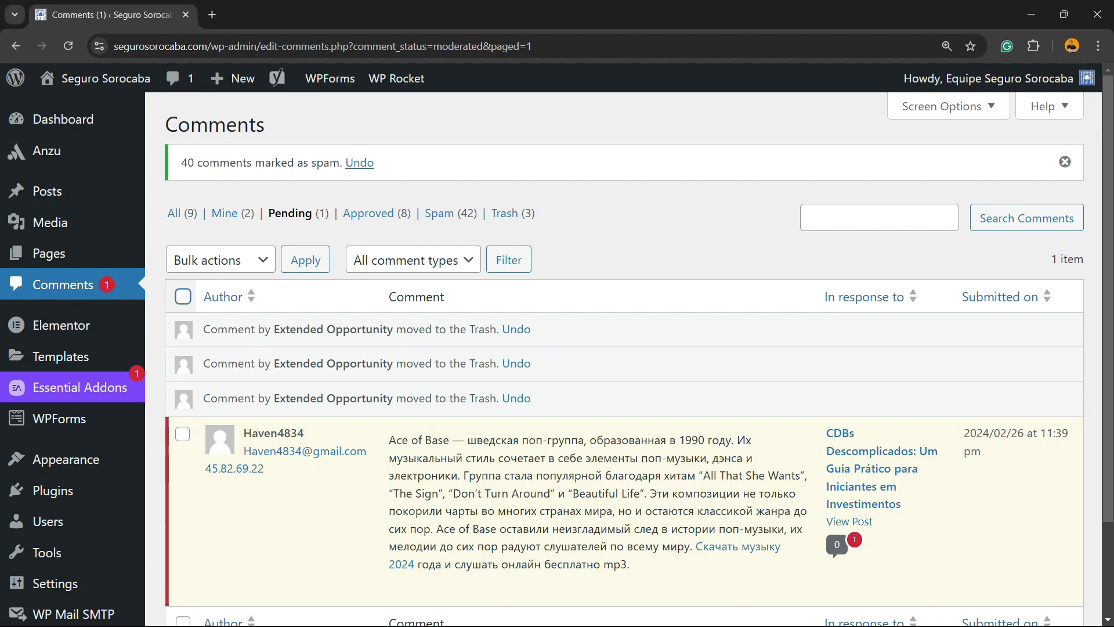
left_click(183, 296)
left_click(220, 259)
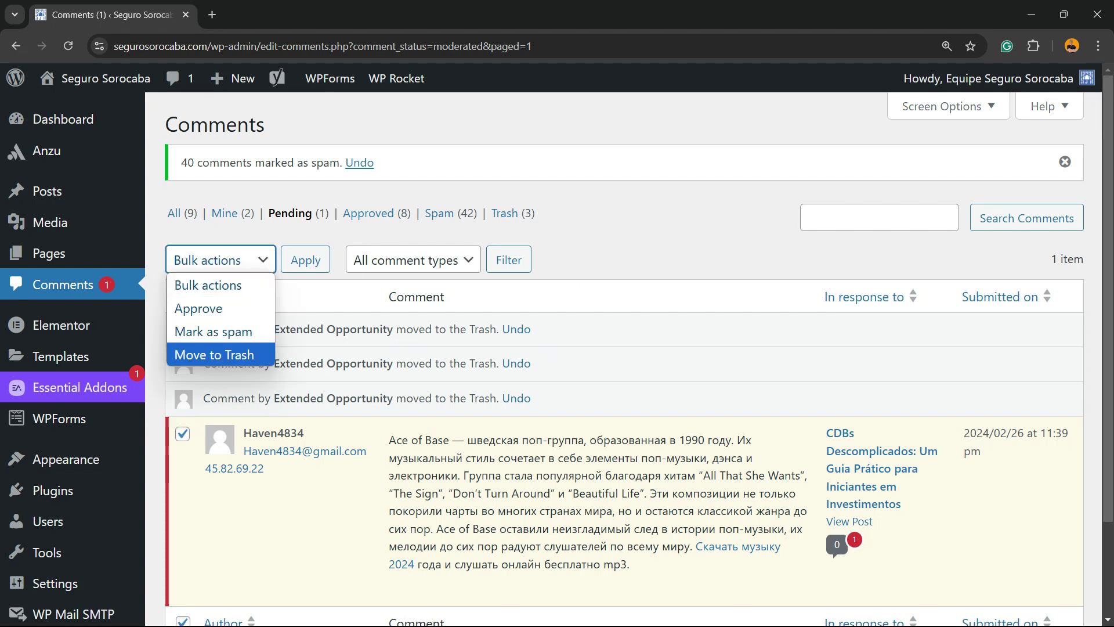
left_click(224, 353)
left_click(305, 259)
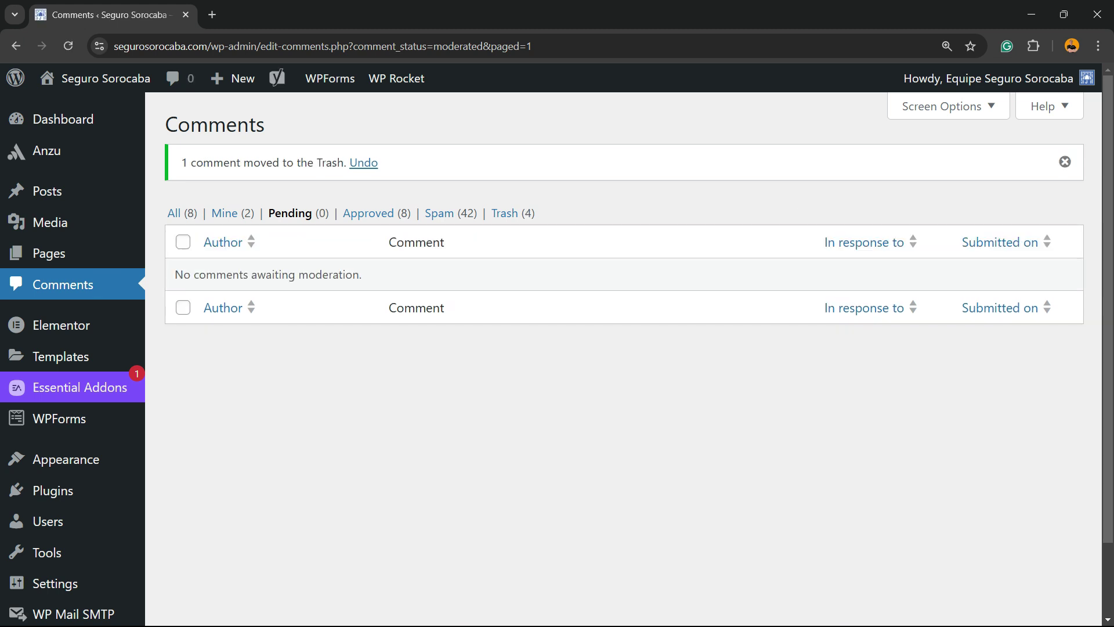
Open the Trash (4) list and permanently delete its four comments with Empty Trash.
key("ctrl+plus")
key("ctrl+plus")
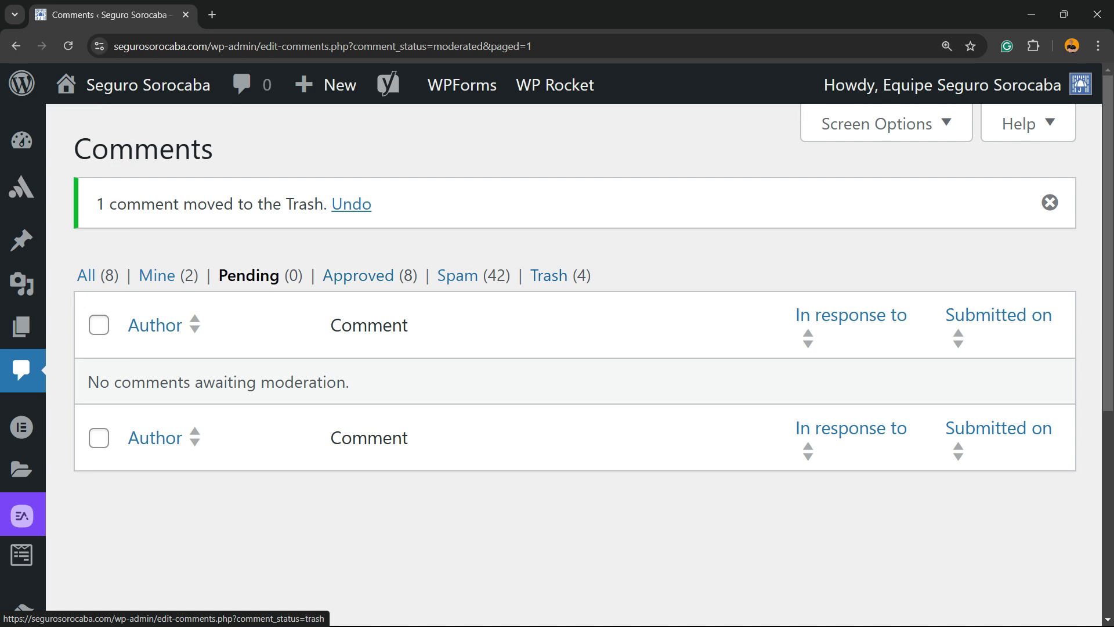
left_click(548, 275)
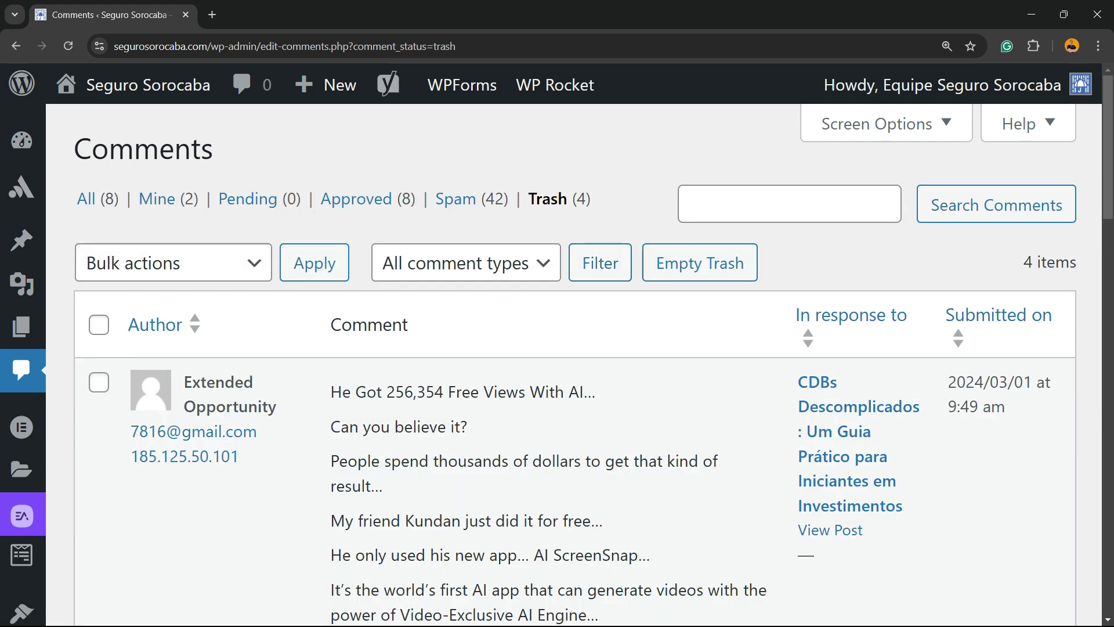
key("ctrl+minus")
key("ctrl+plus")
left_click_drag(987, 262, 1077, 262)
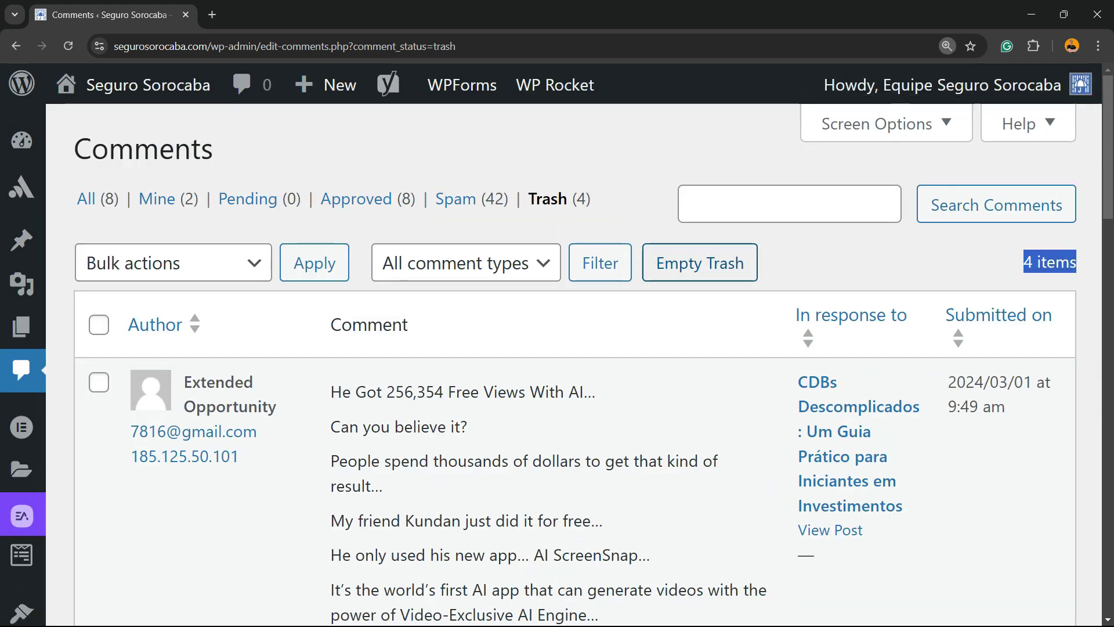
scroll(557, 348, "down", 5)
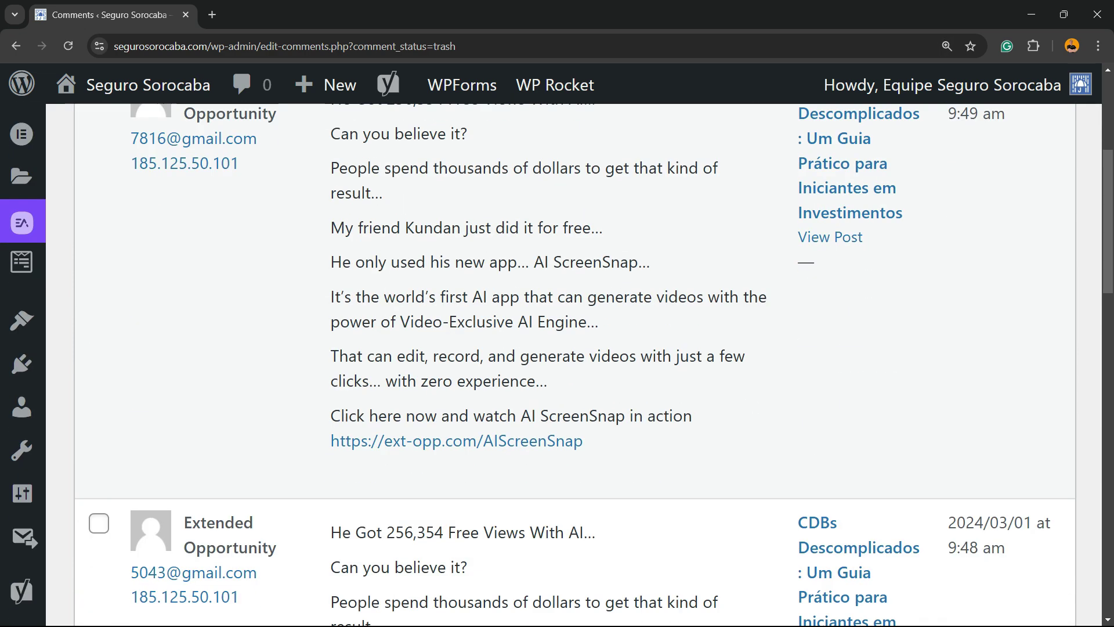
scroll(557, 348, "down", 5)
scroll(557, 348, "up", 10)
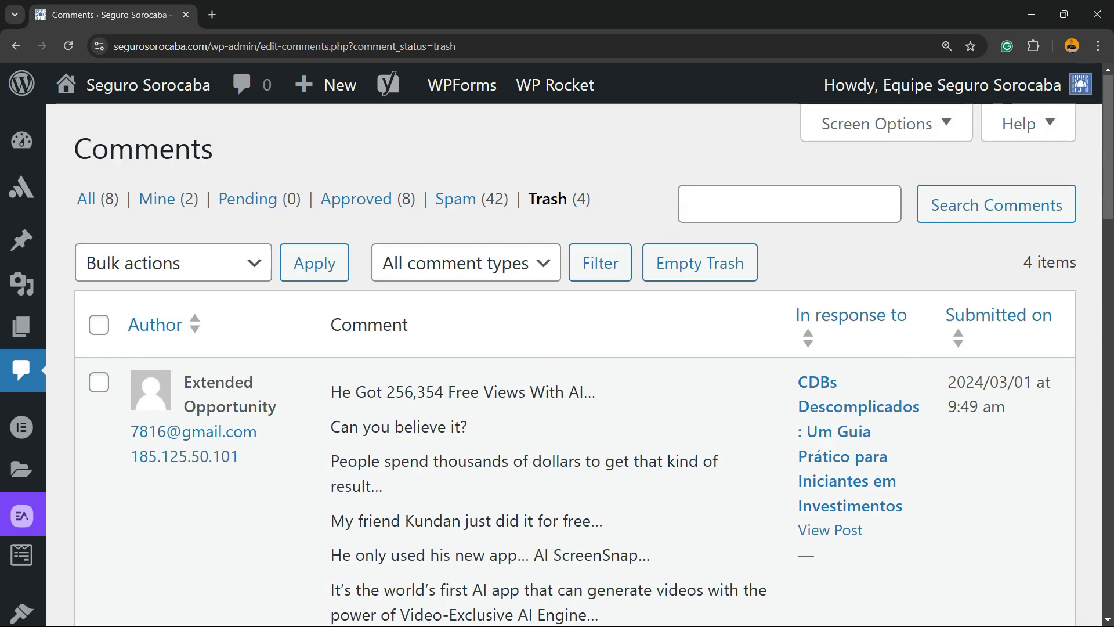
left_click(700, 263)
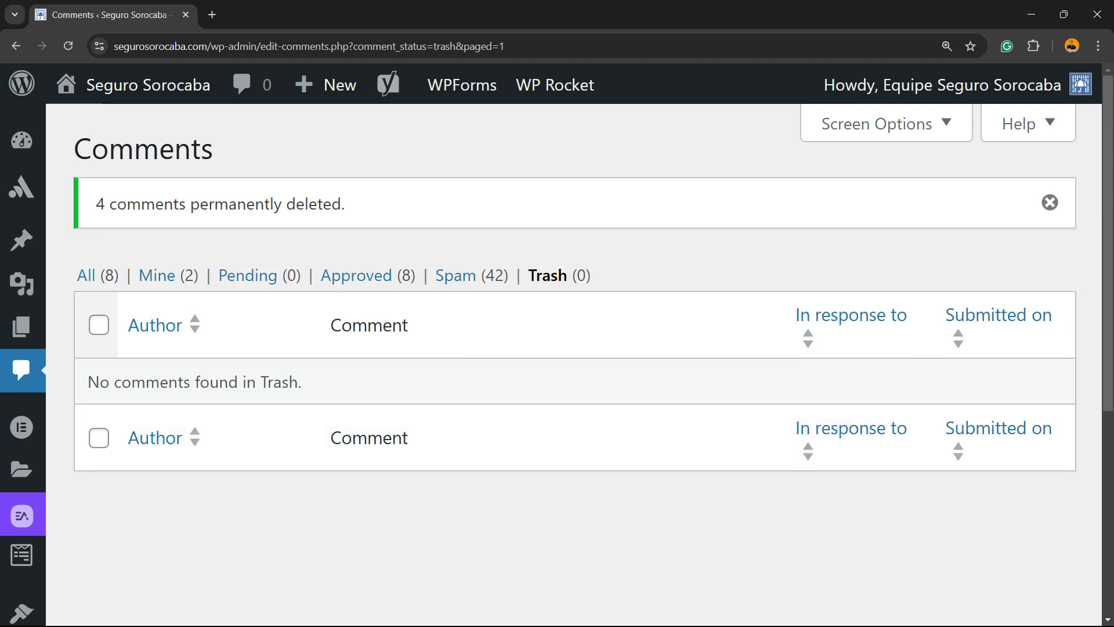
Open the Spam (42) list and permanently delete all 42 comments with Empty Spam.
left_click(465, 275)
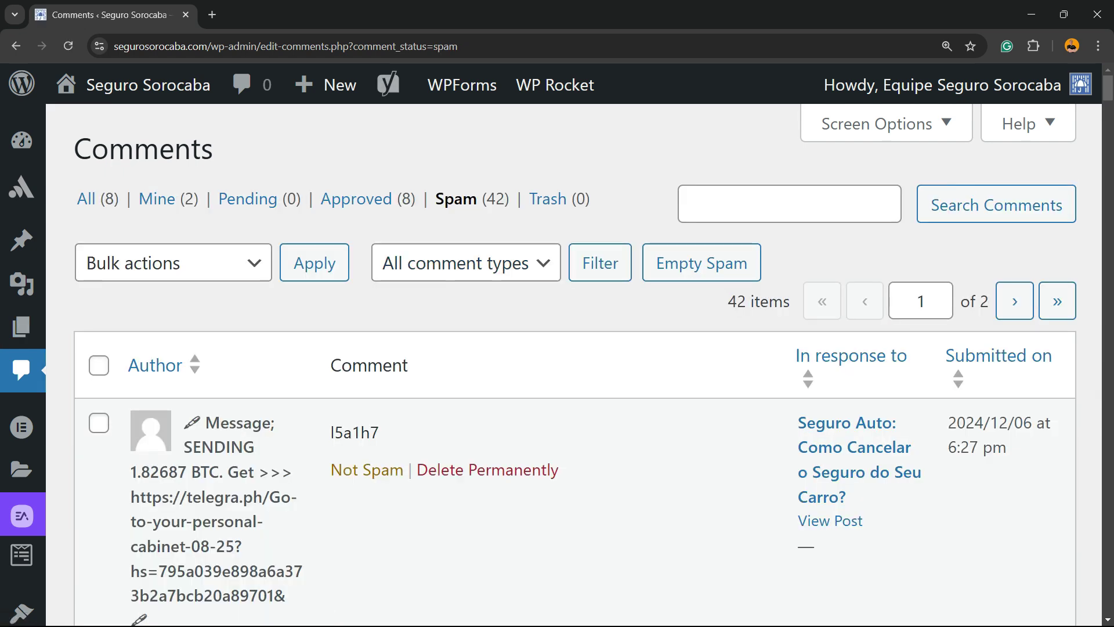
scroll(557, 365, "down", 10)
scroll(574, 365, "down", 3)
scroll(574, 364, "up", 15)
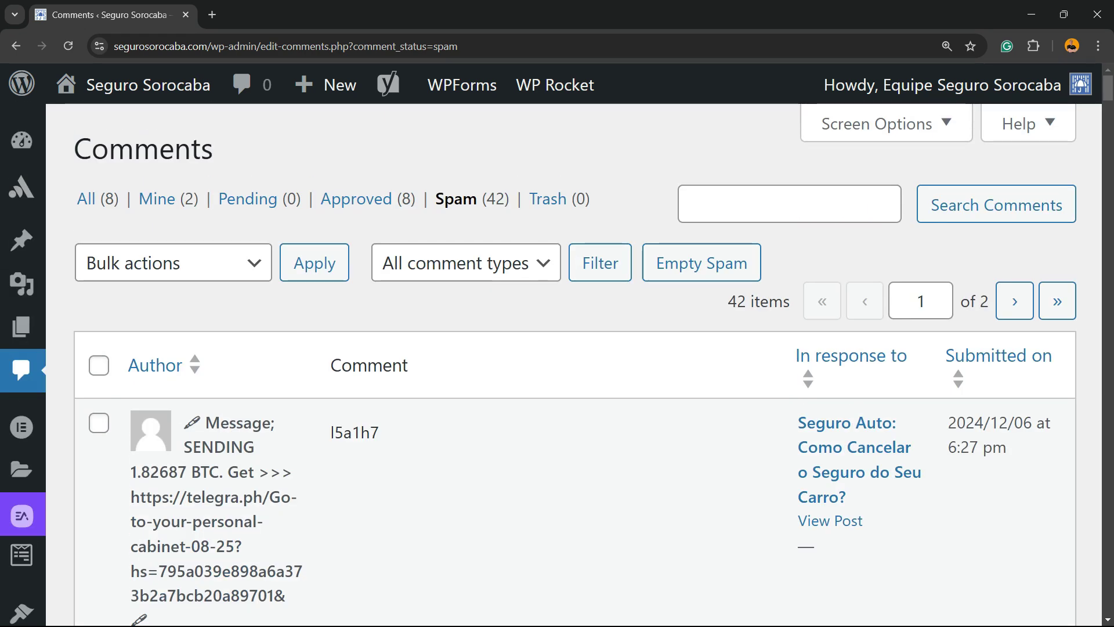
triple_click(759, 301)
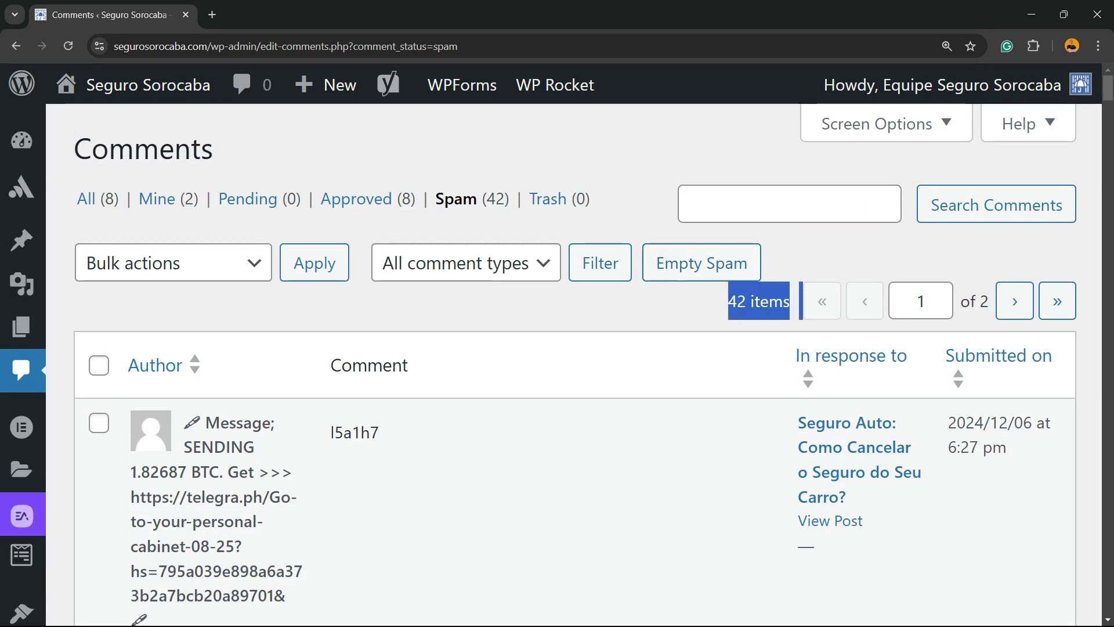
left_click(702, 263)
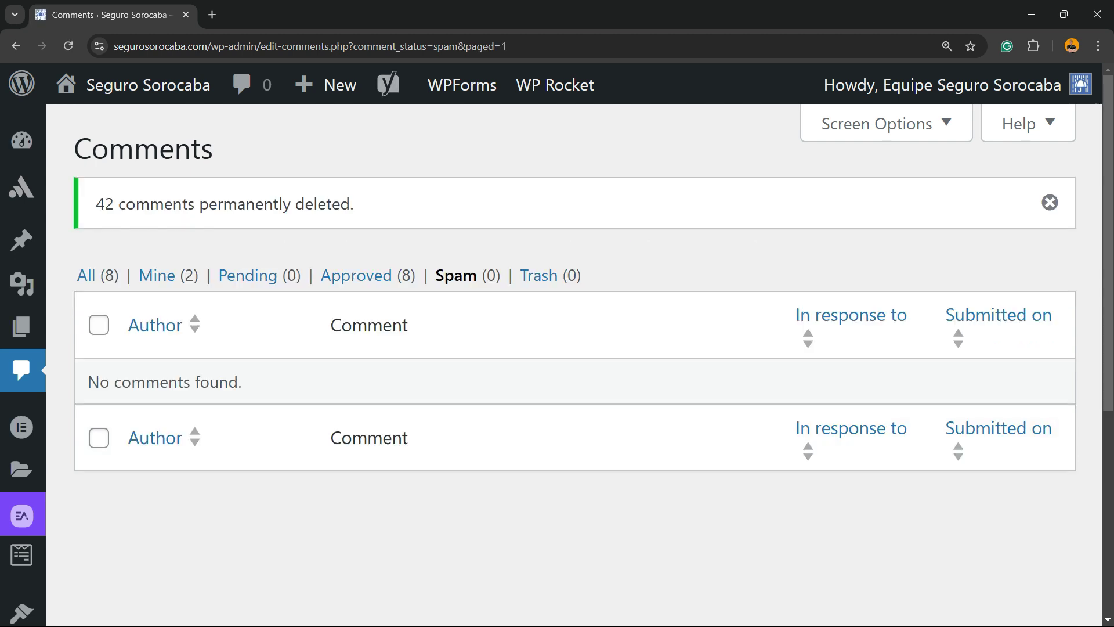
key("ctrl+minus")
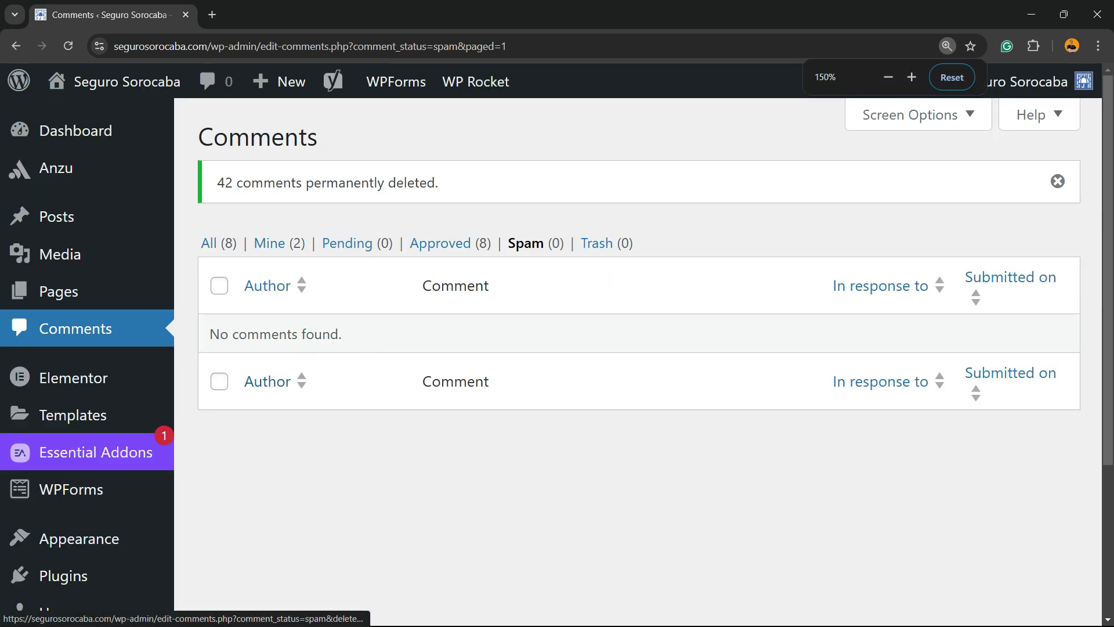